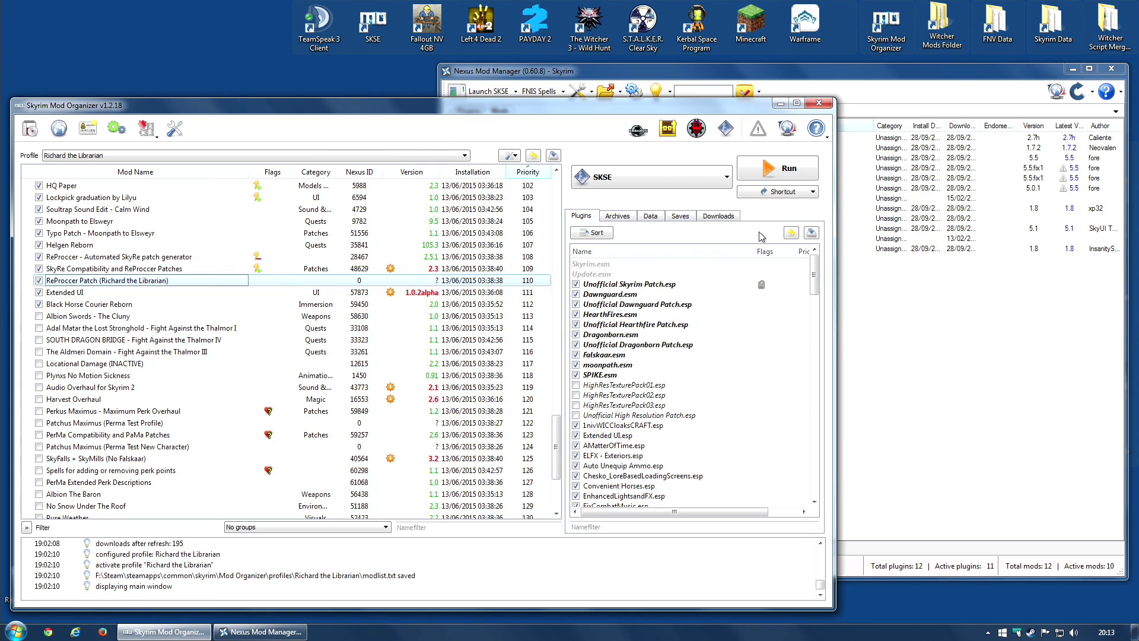
double_click(1026, 40)
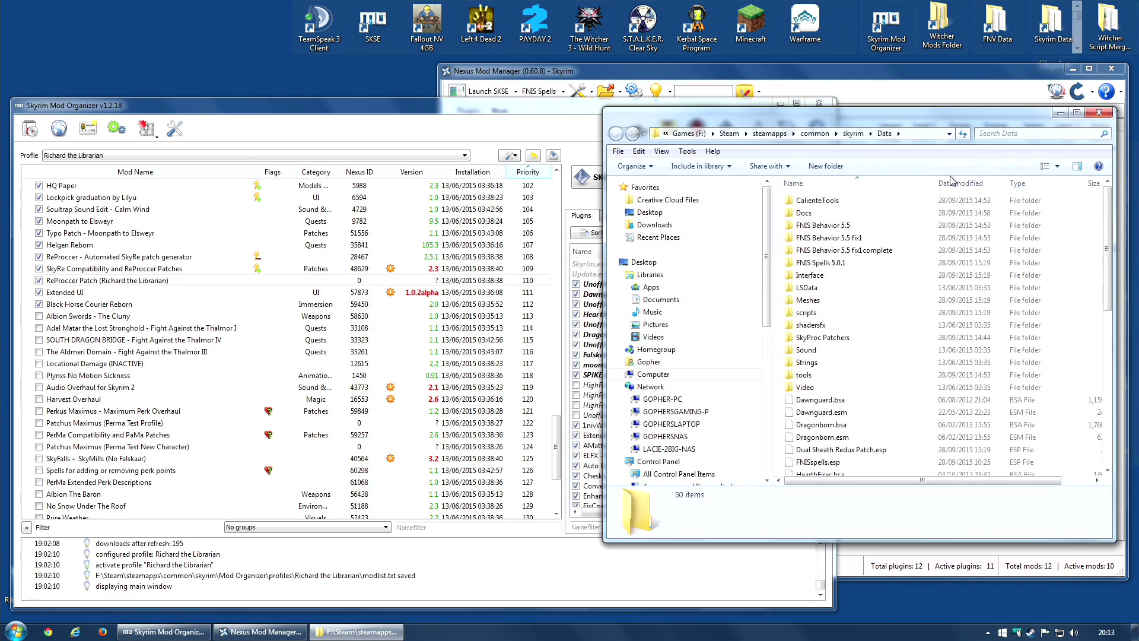
double_click(827, 338)
double_click(823, 201)
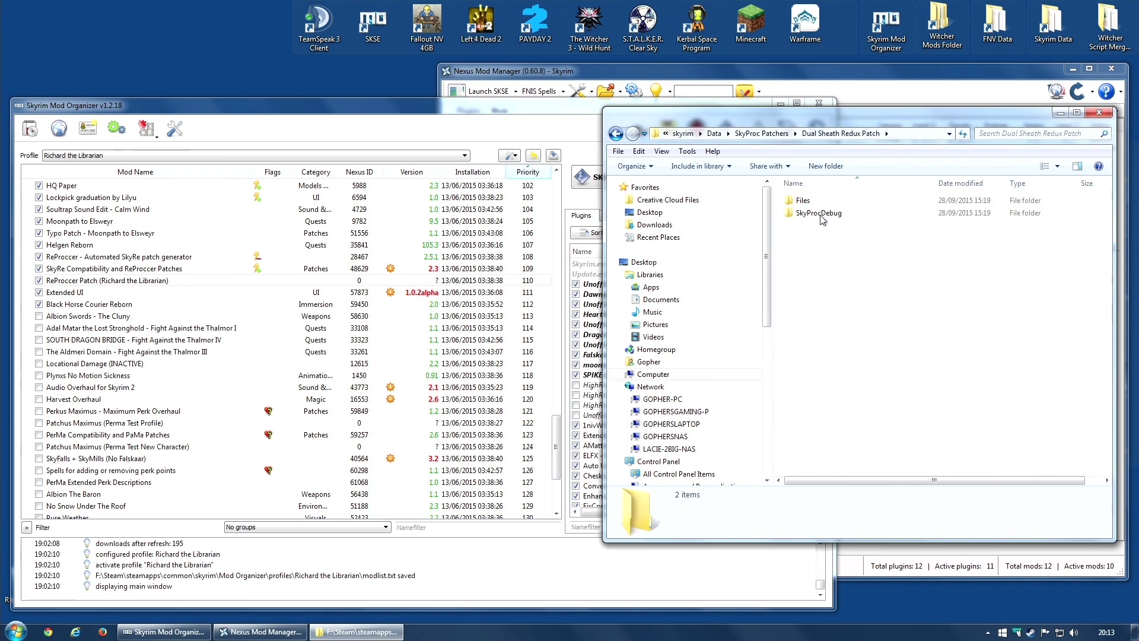
left_click(1099, 112)
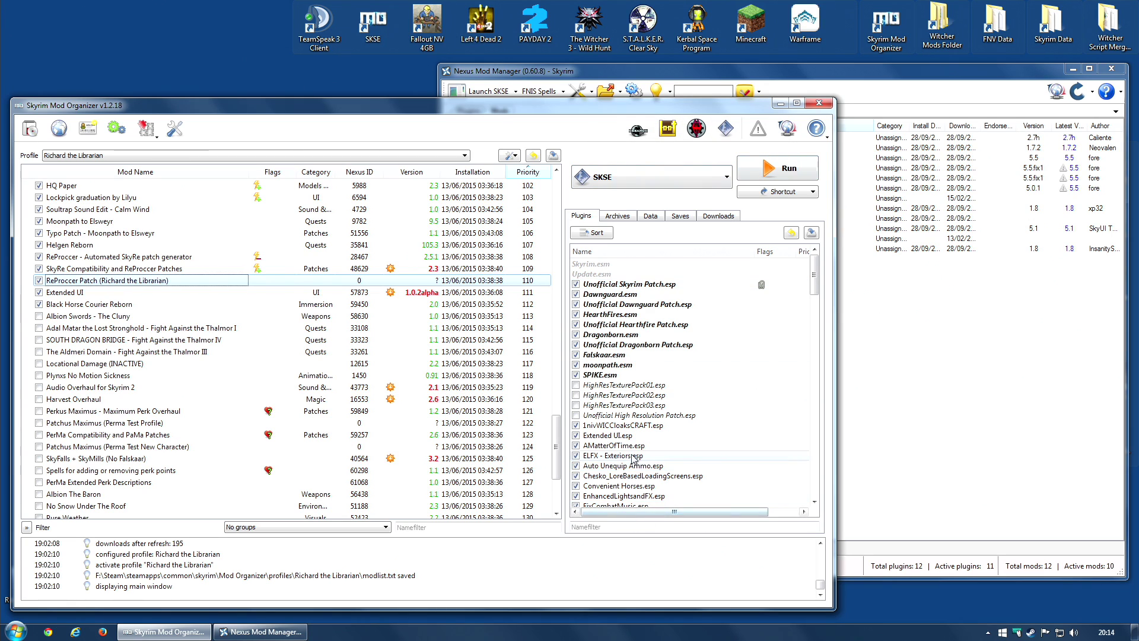
left_click_drag(558, 427, 559, 456)
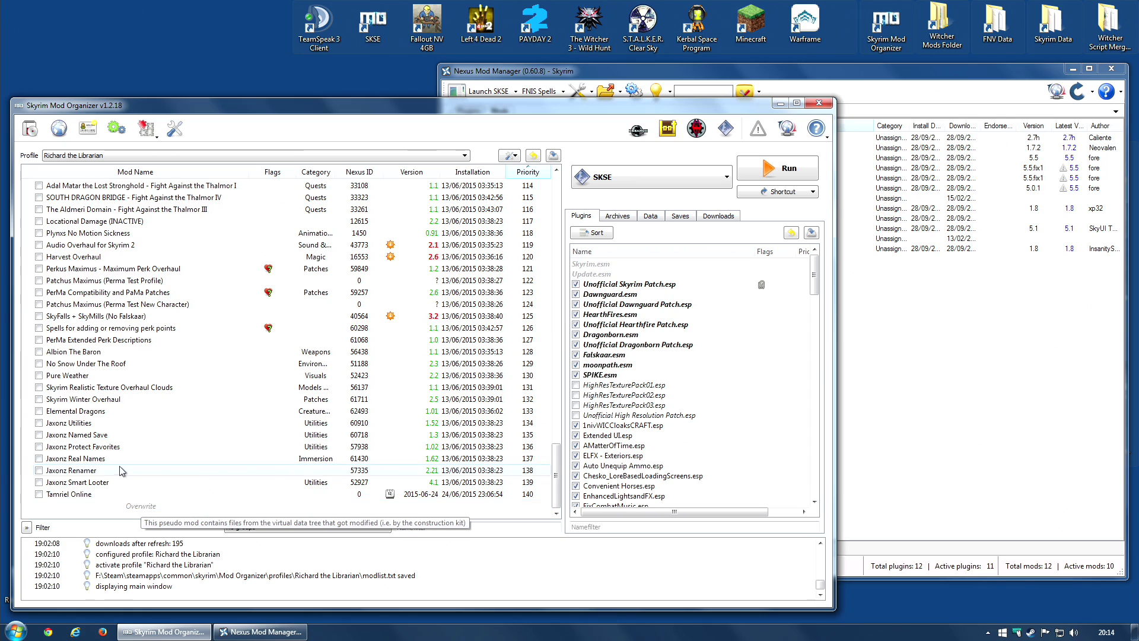
scroll(119, 356, "up", 4)
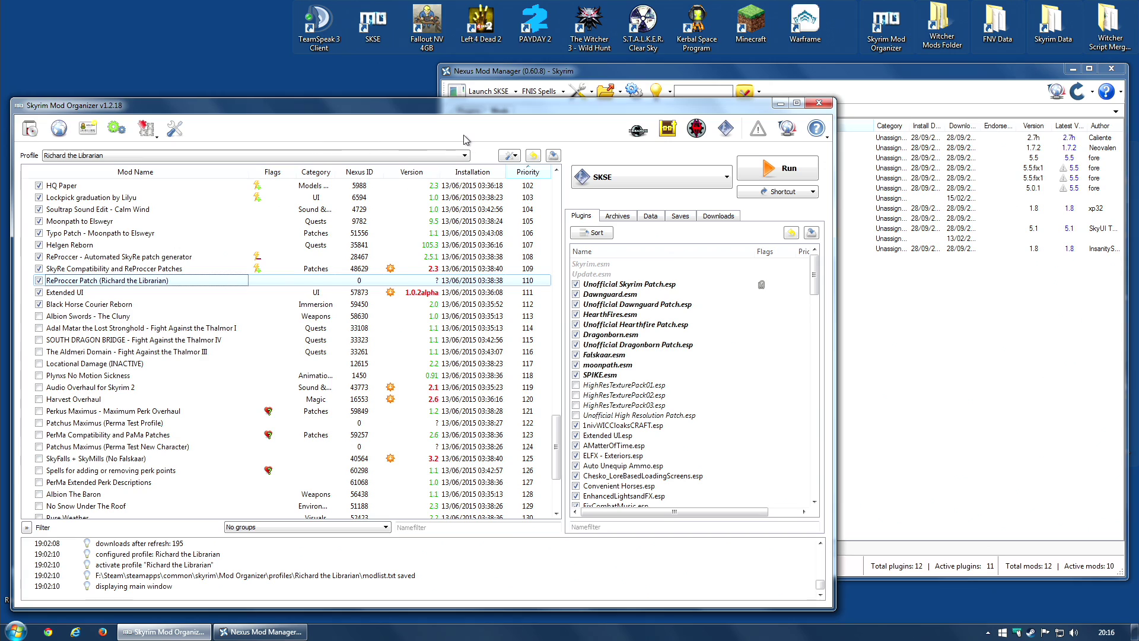
Bring Nexus Mod Manager forward, showing 12 Skyrim mods with 10 active.
left_click(854, 89)
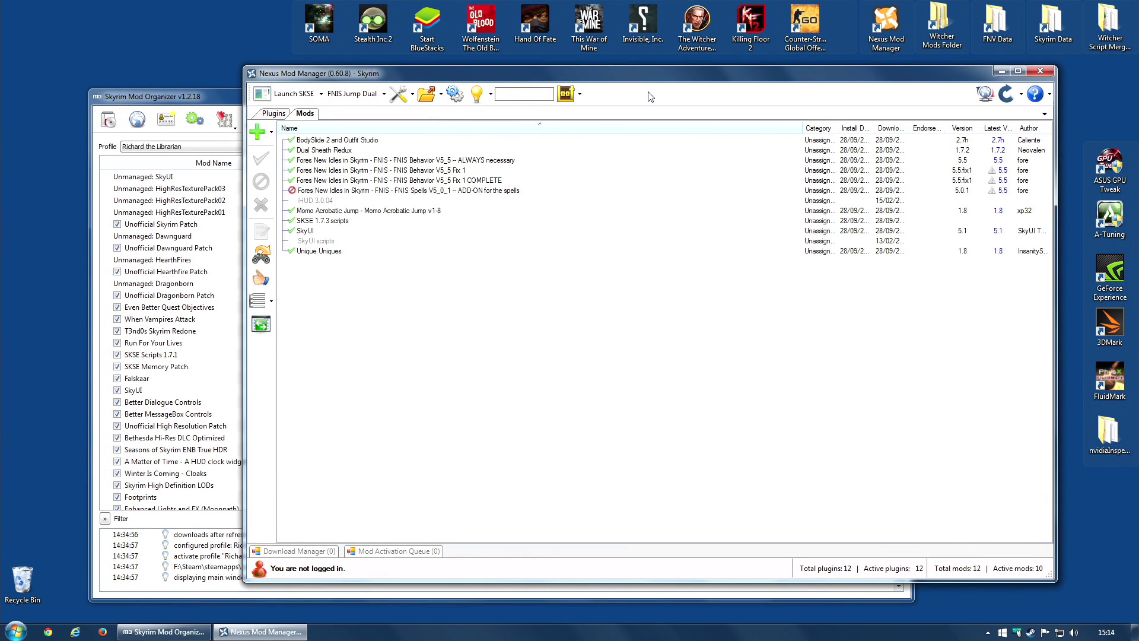
left_click(454, 93)
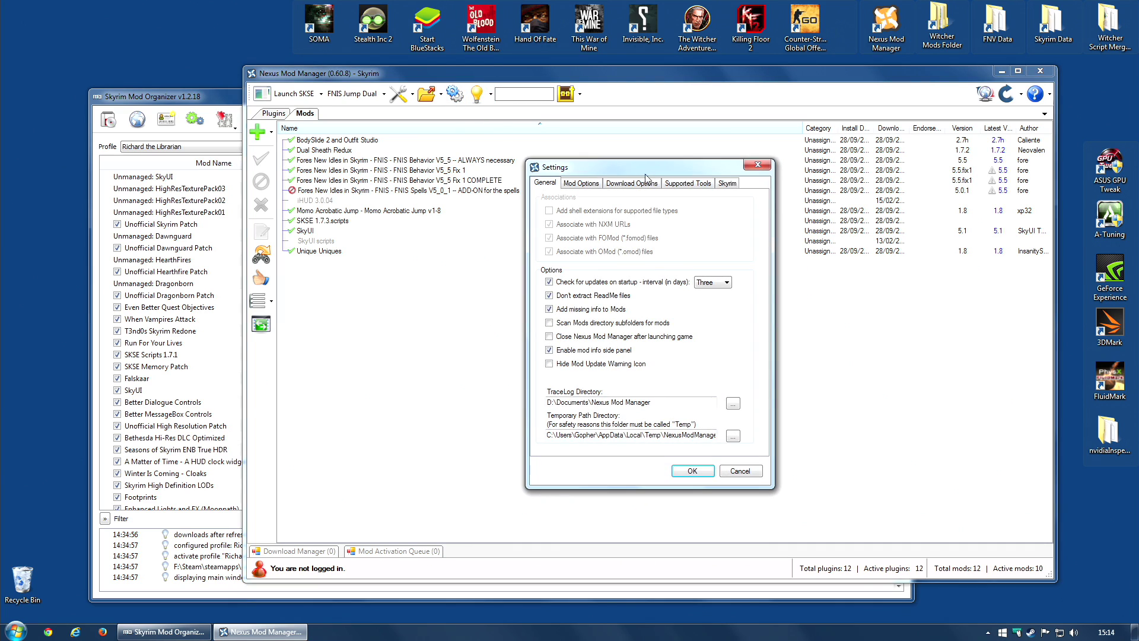
left_click(692, 185)
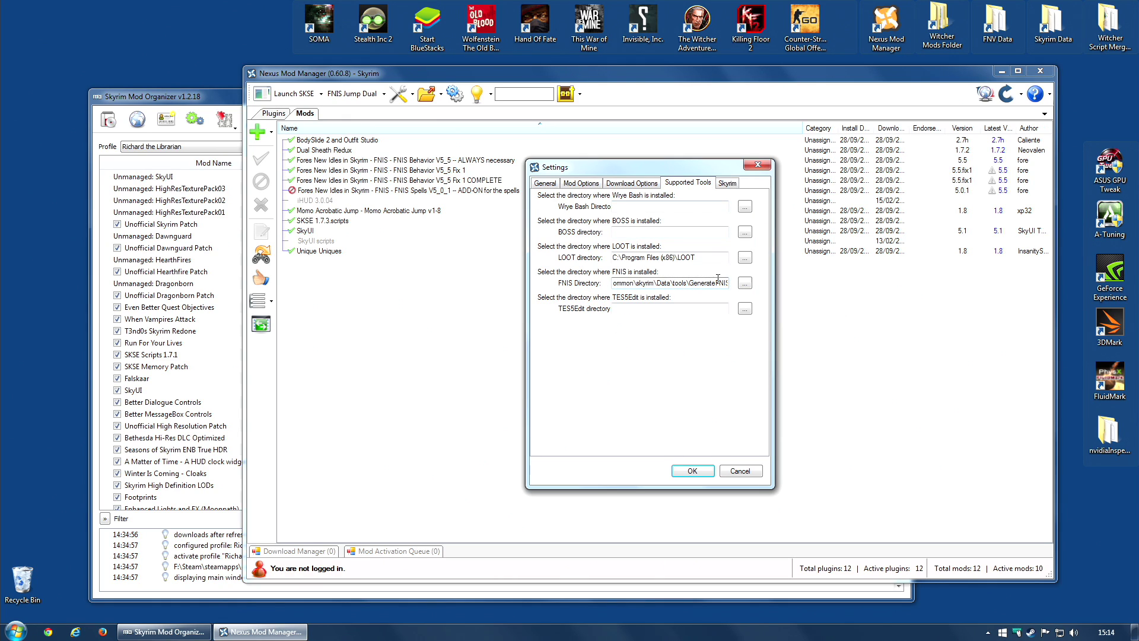
left_click(692, 471)
Launch FNIS from the LOOT tools dropdown, update behavior files (49 animations, 2 mods), then exit.
left_click(581, 94)
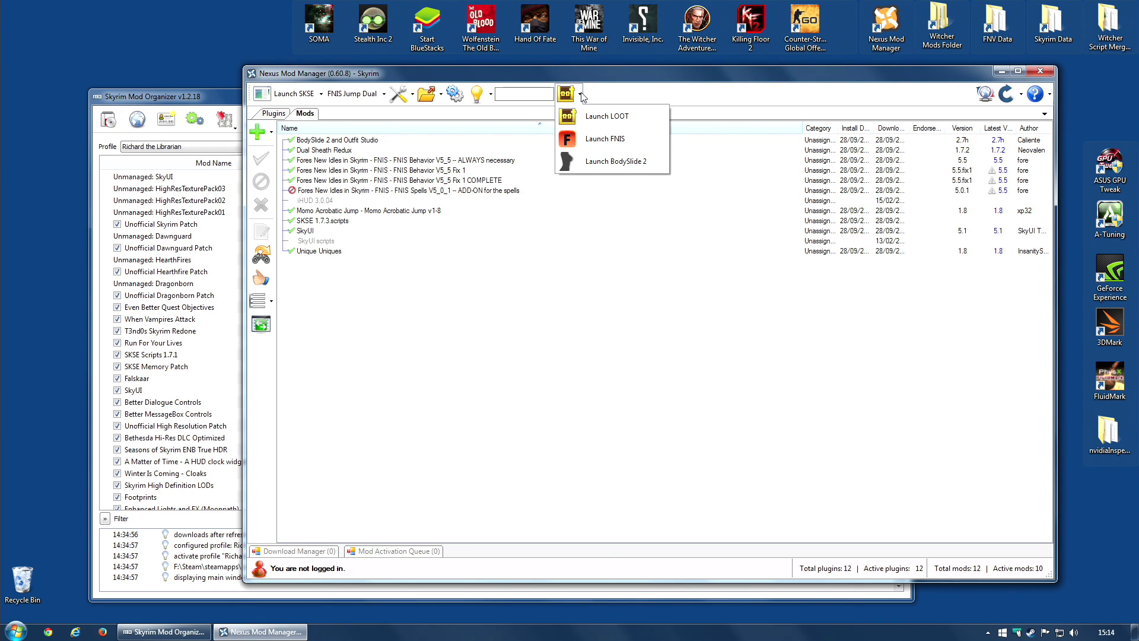
left_click(595, 147)
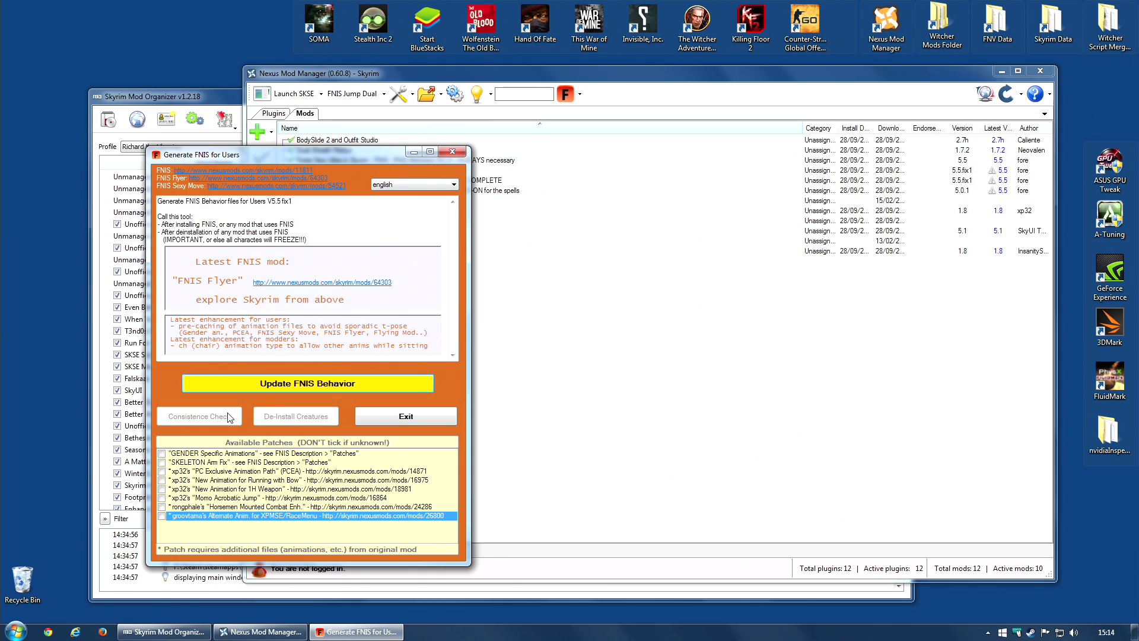
left_click(326, 389)
left_click_drag(365, 152, 311, 103)
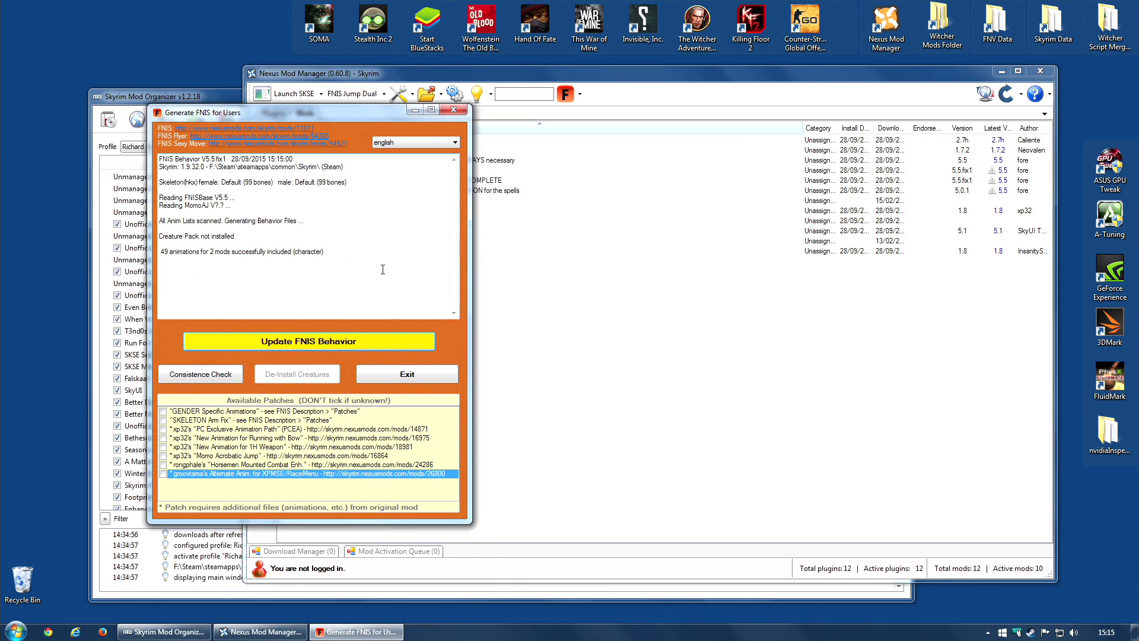
left_click(395, 378)
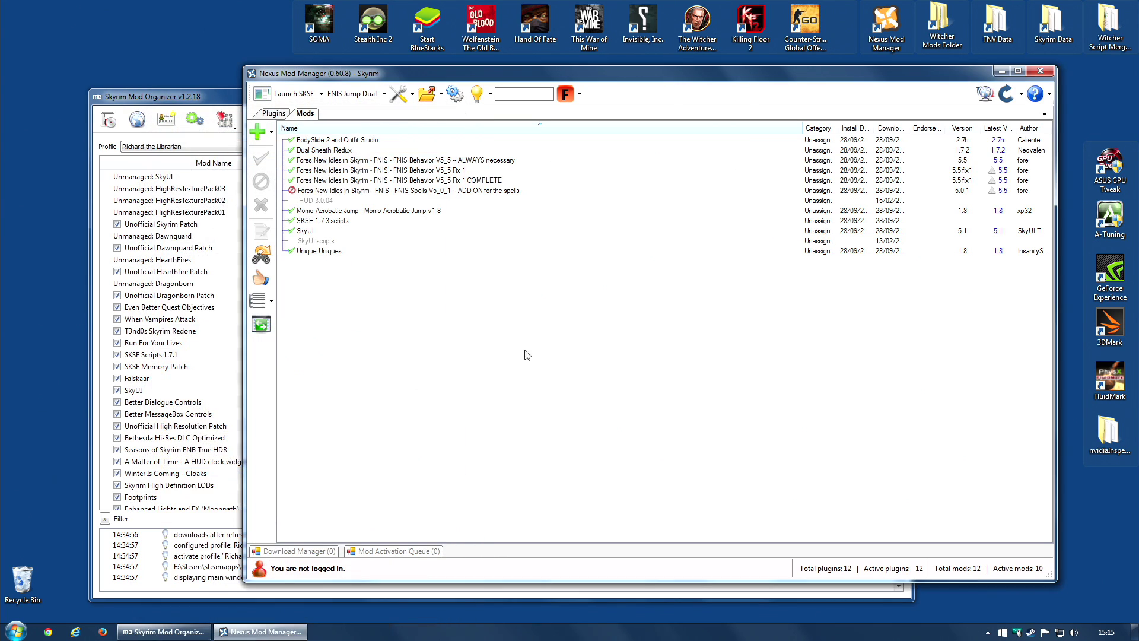
Switch the active profile to FNIS Jump Dual from the profile list.
left_click(580, 95)
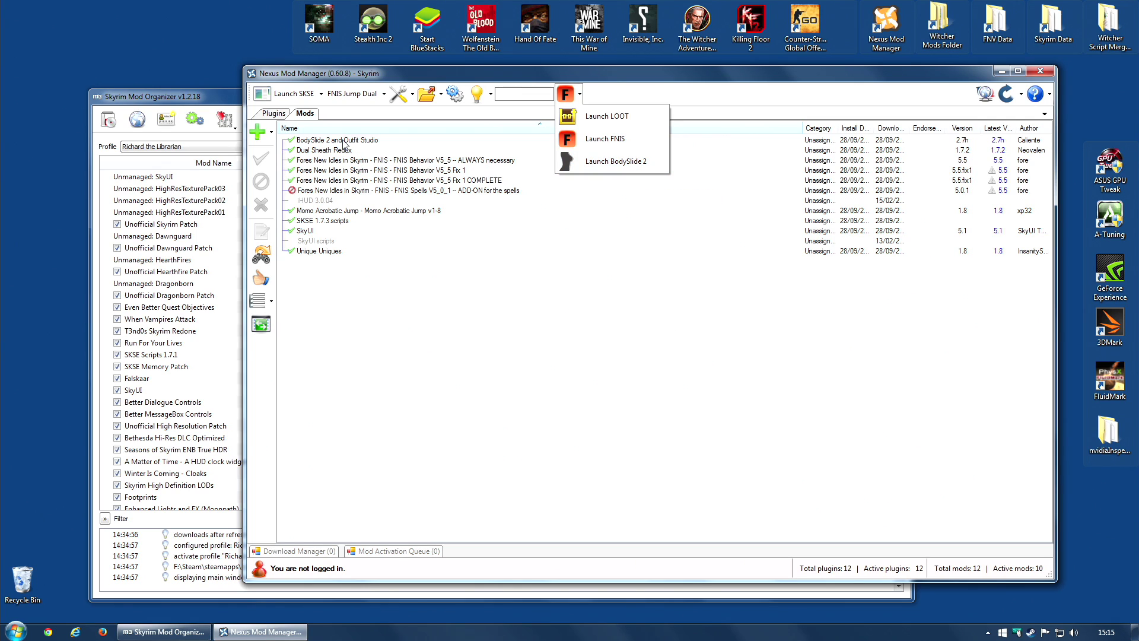
left_click(757, 105)
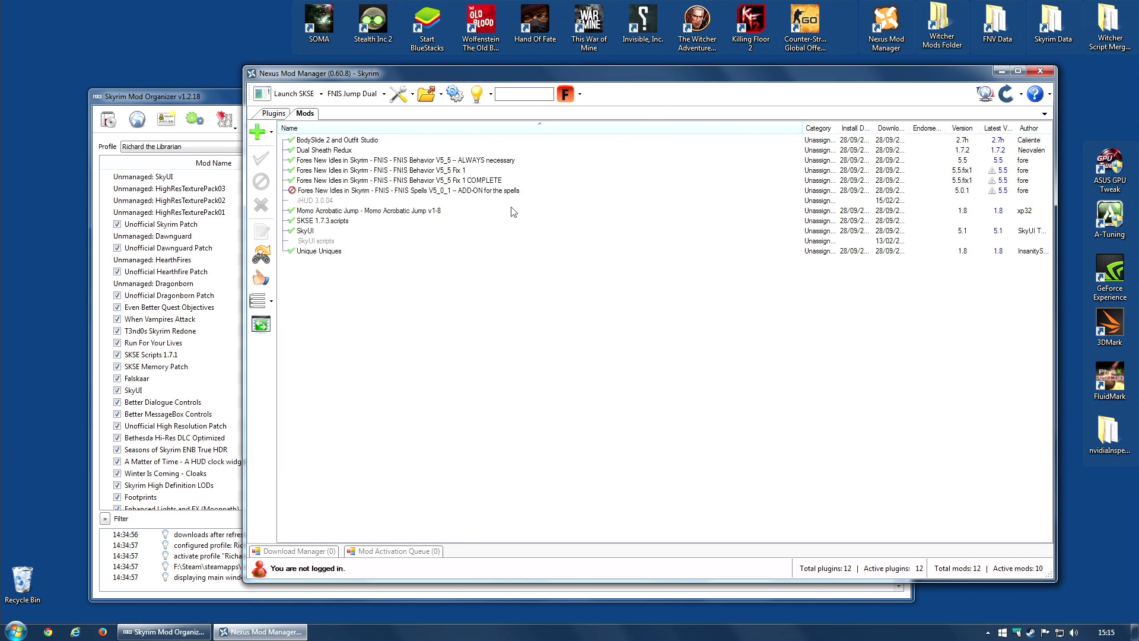
left_click(383, 95)
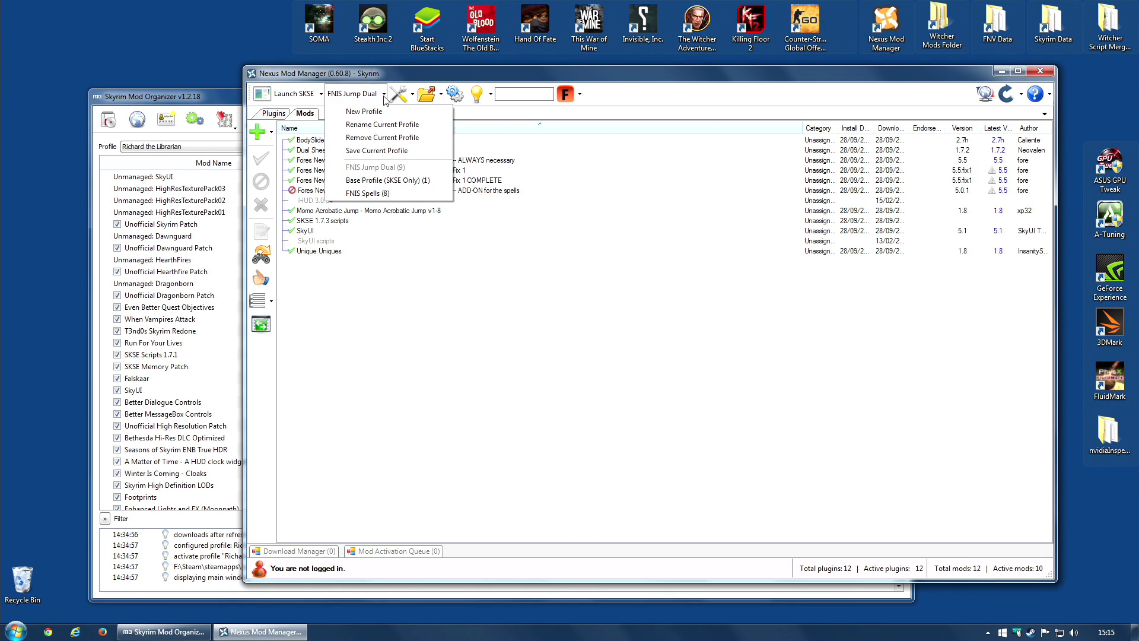
left_click(375, 194)
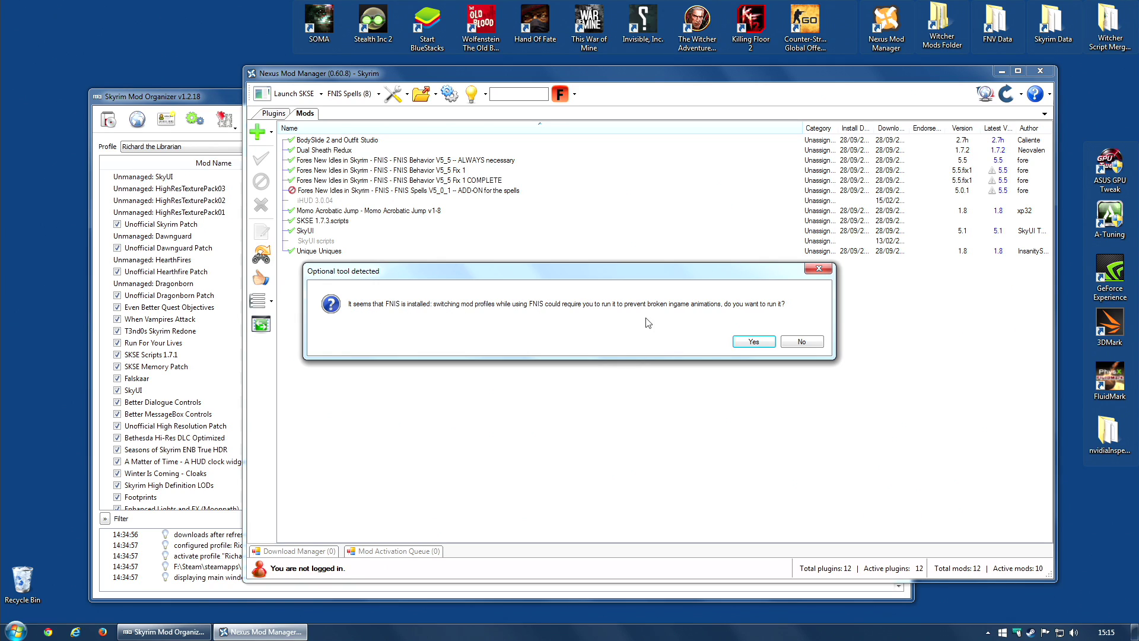
Accept the FNIS prompt and regenerate FNIS behaviour files (141 animations).
left_click(754, 342)
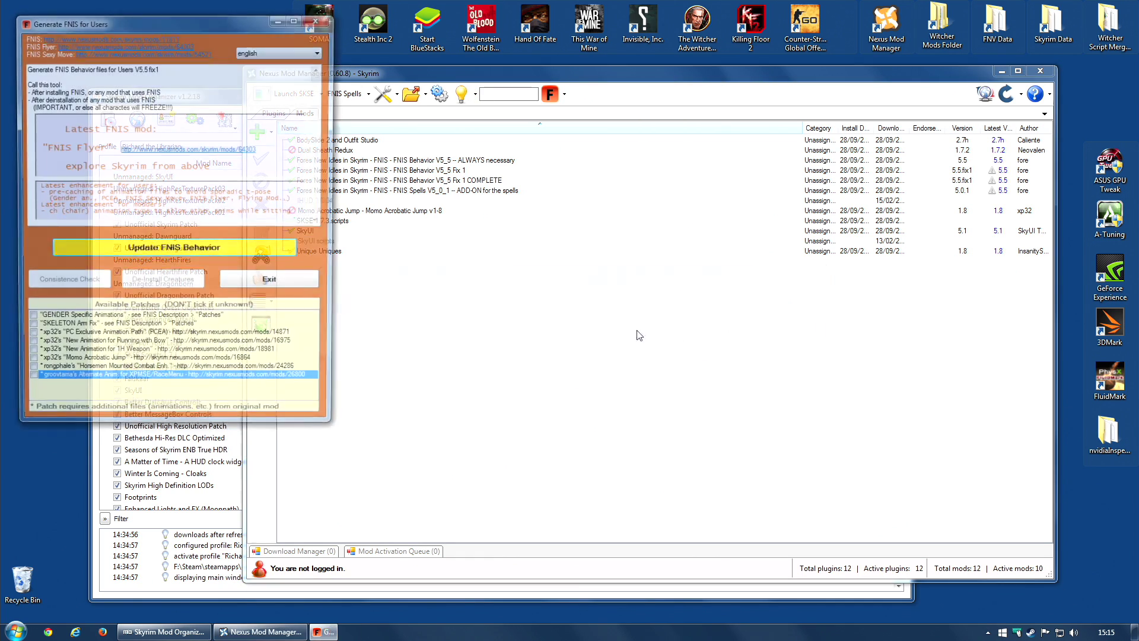
left_click(165, 255)
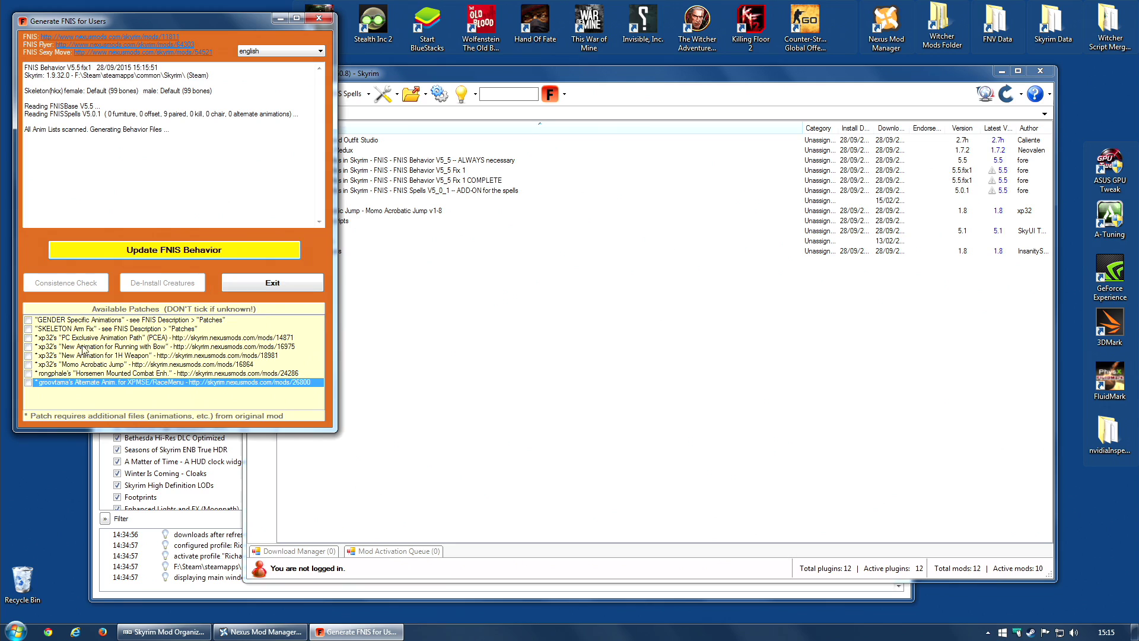
left_click(270, 284)
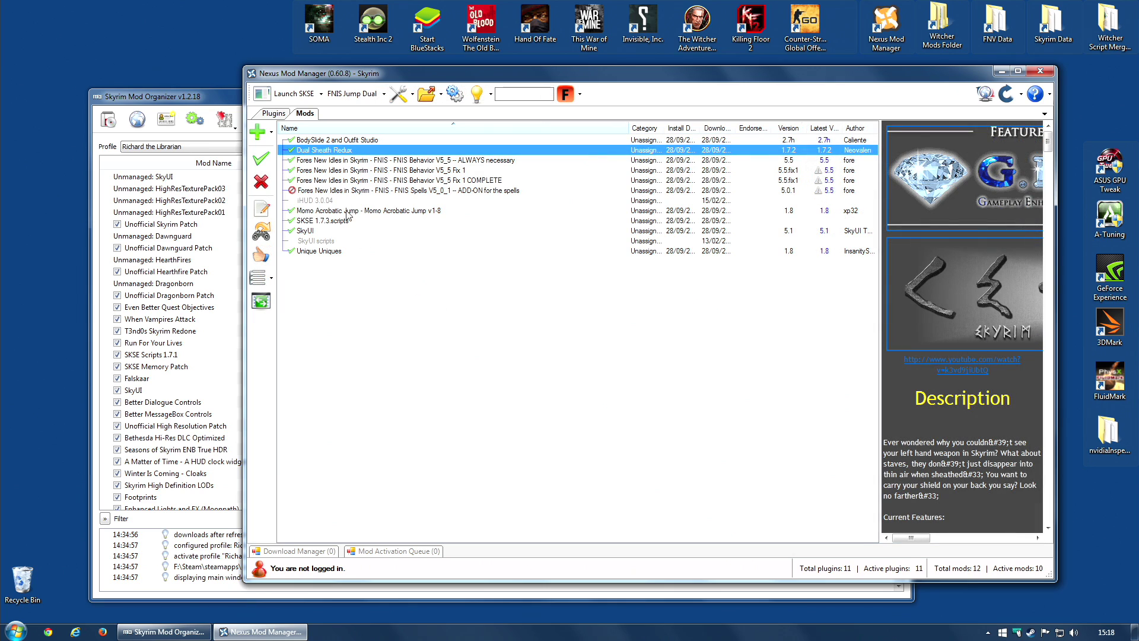
Run the Dual Sheath Redux patcher from Skyrim Data > SkyProc Patchers, generate the patch, and close Explorer.
double_click(1049, 43)
double_click(308, 326)
double_click(307, 203)
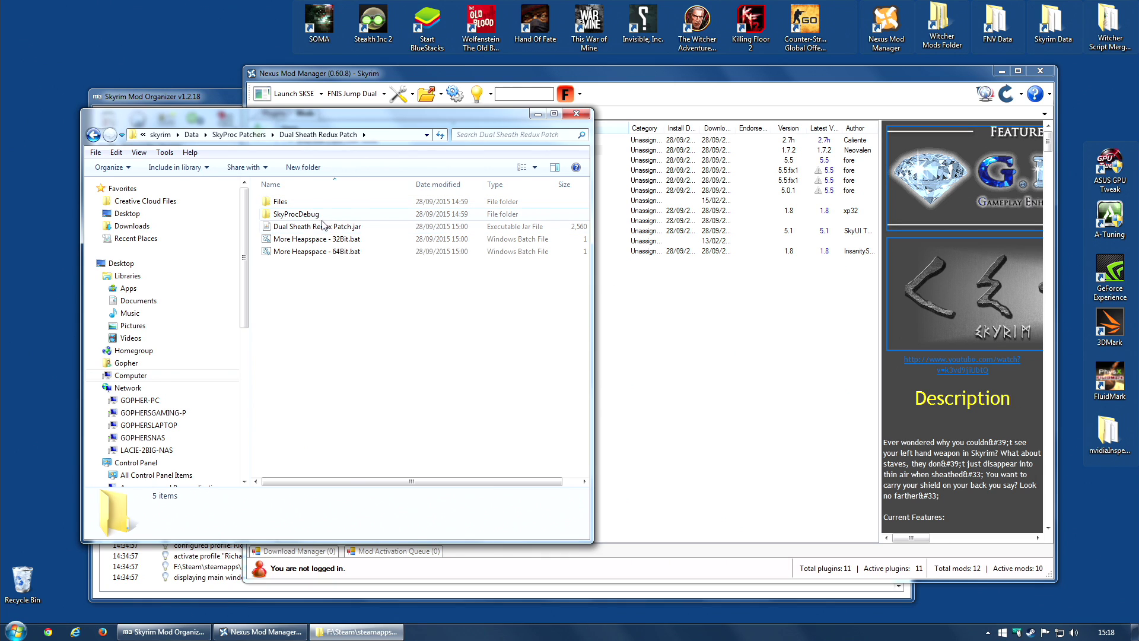
double_click(324, 226)
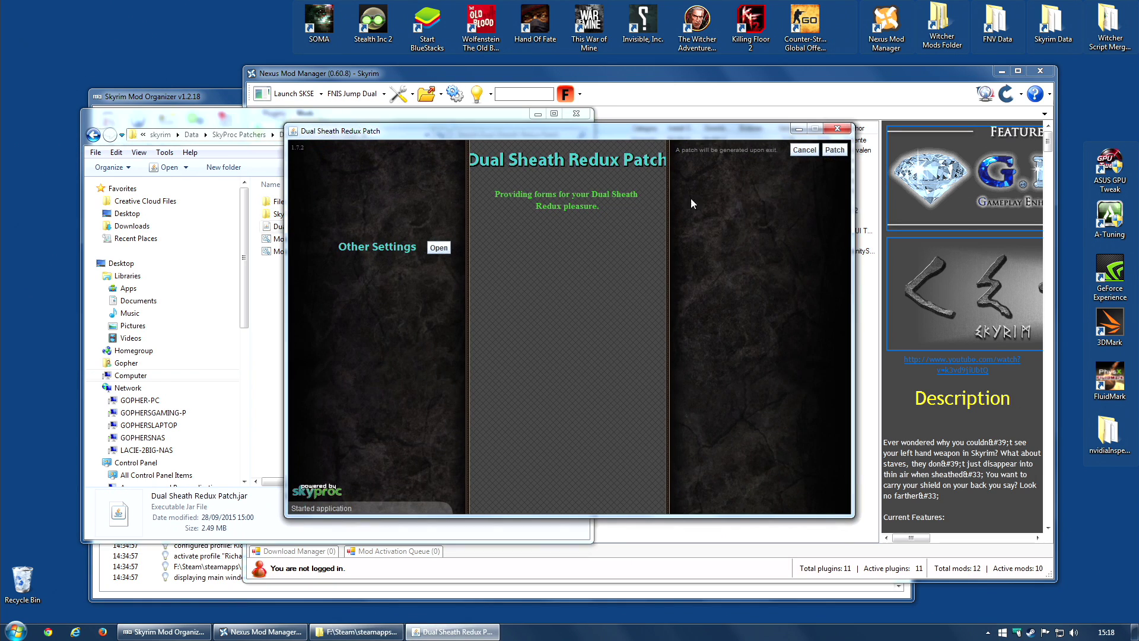
left_click(835, 149)
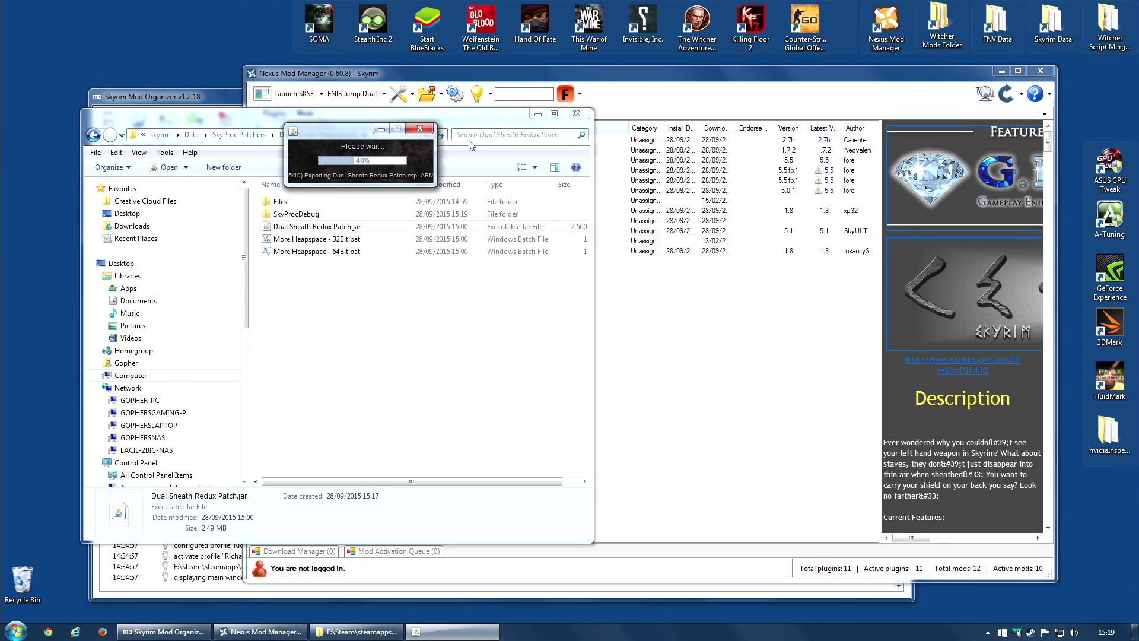
left_click(576, 114)
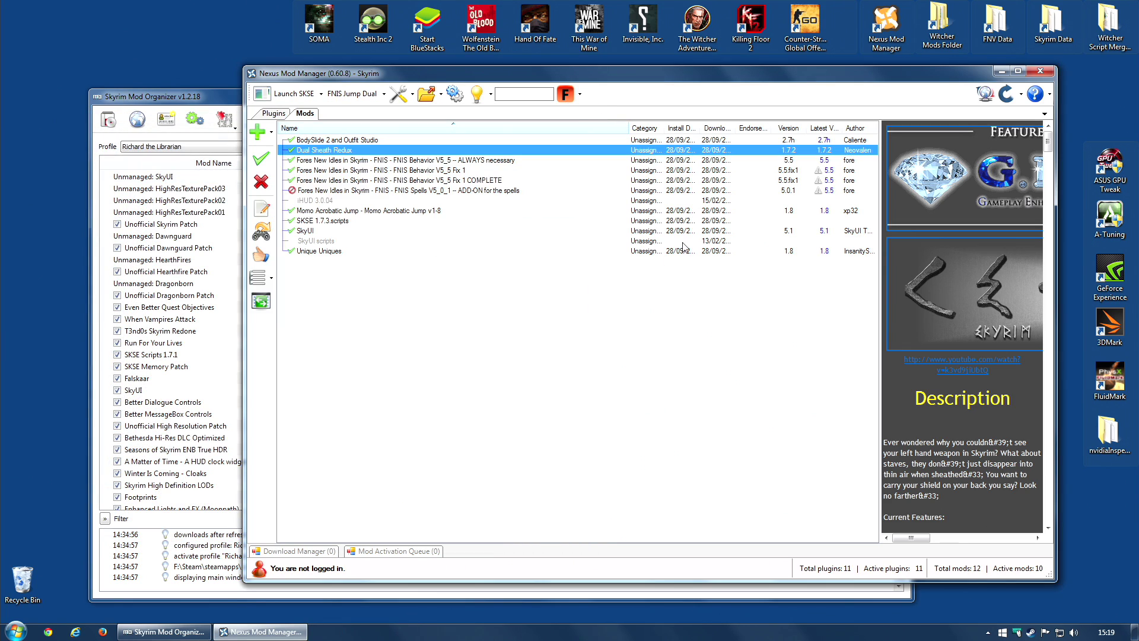
Confirm Dual Sheath Redux Patch.esp in Plugins (12 of 12 active), then sort mods by name.
left_click(273, 114)
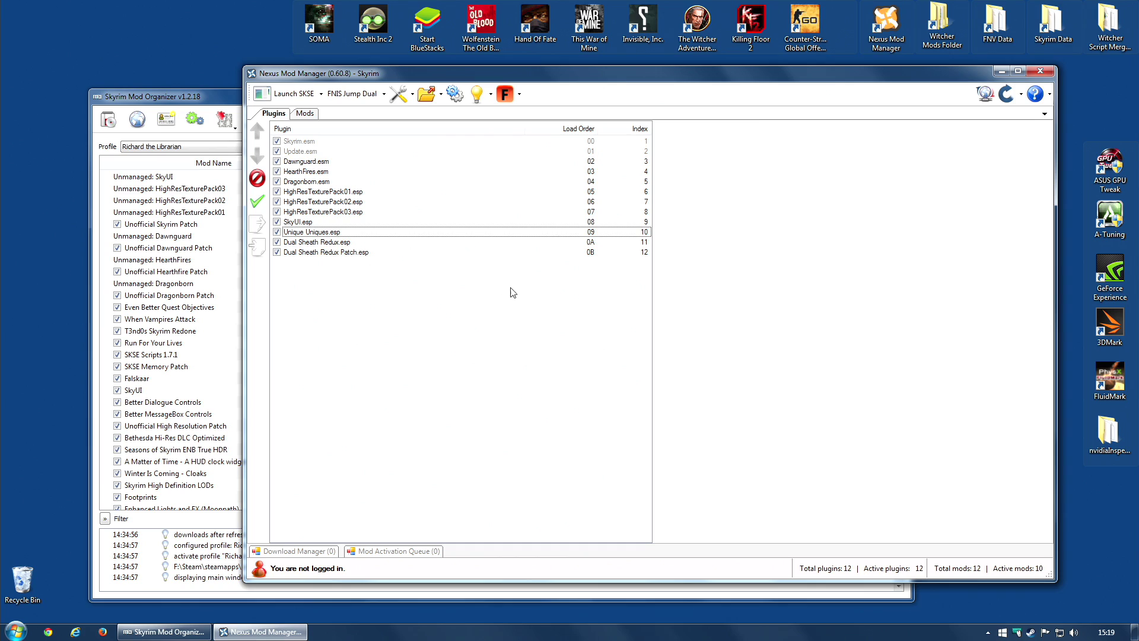
left_click(307, 114)
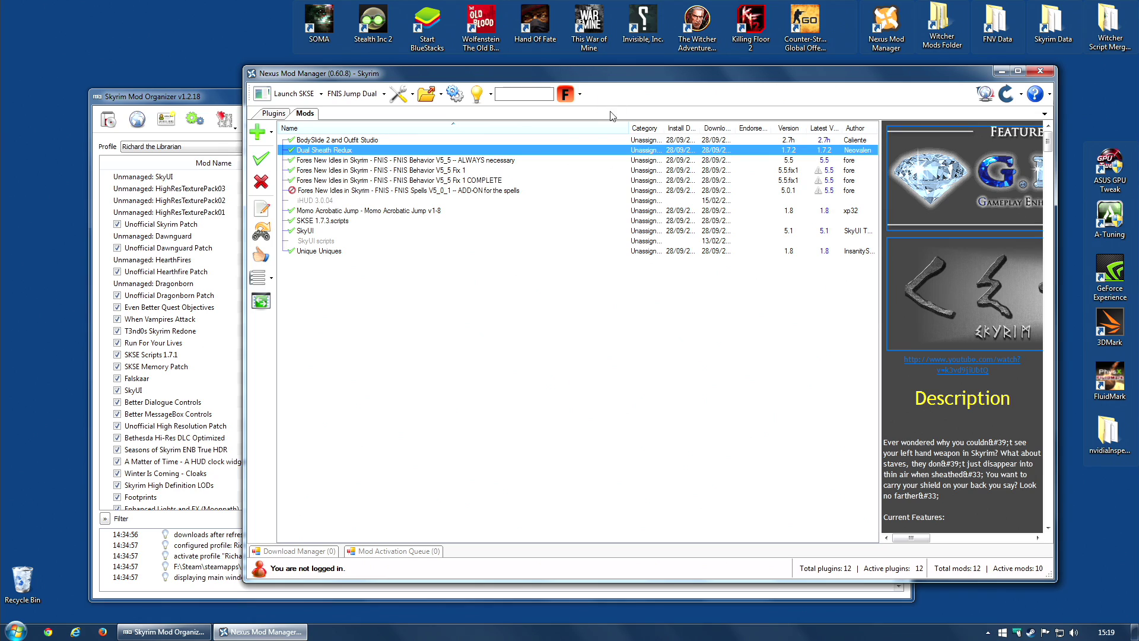
left_click(422, 125)
Switch to the FNIS Spells profile and regenerate FNIS behaviour (141 animations, 2 mods).
left_click(384, 93)
left_click(386, 176)
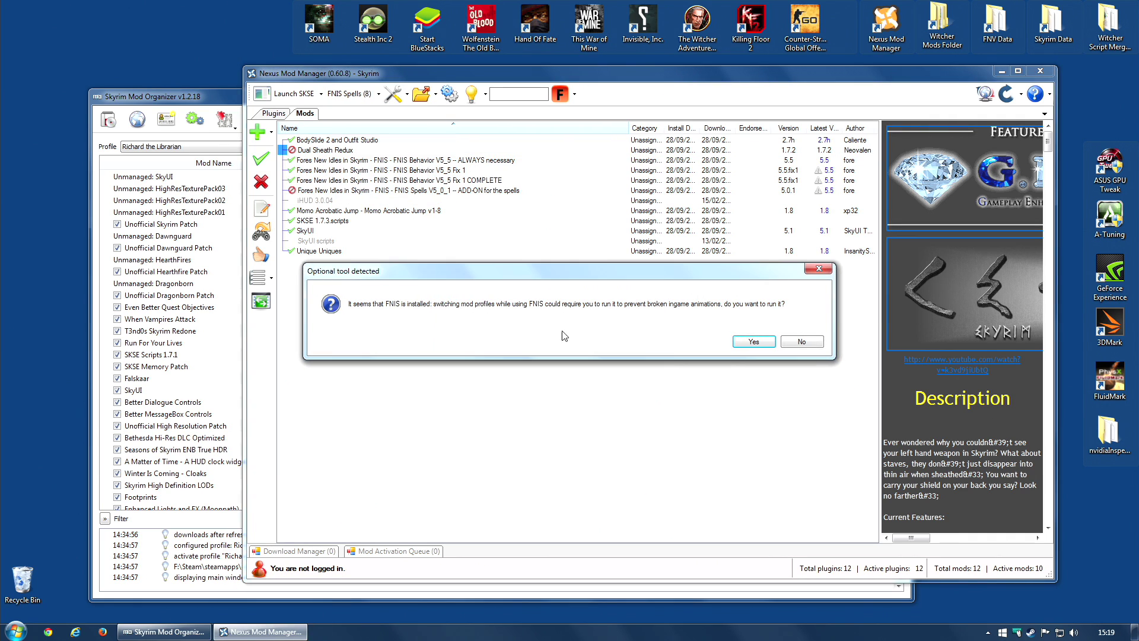
left_click(739, 344)
left_click(207, 278)
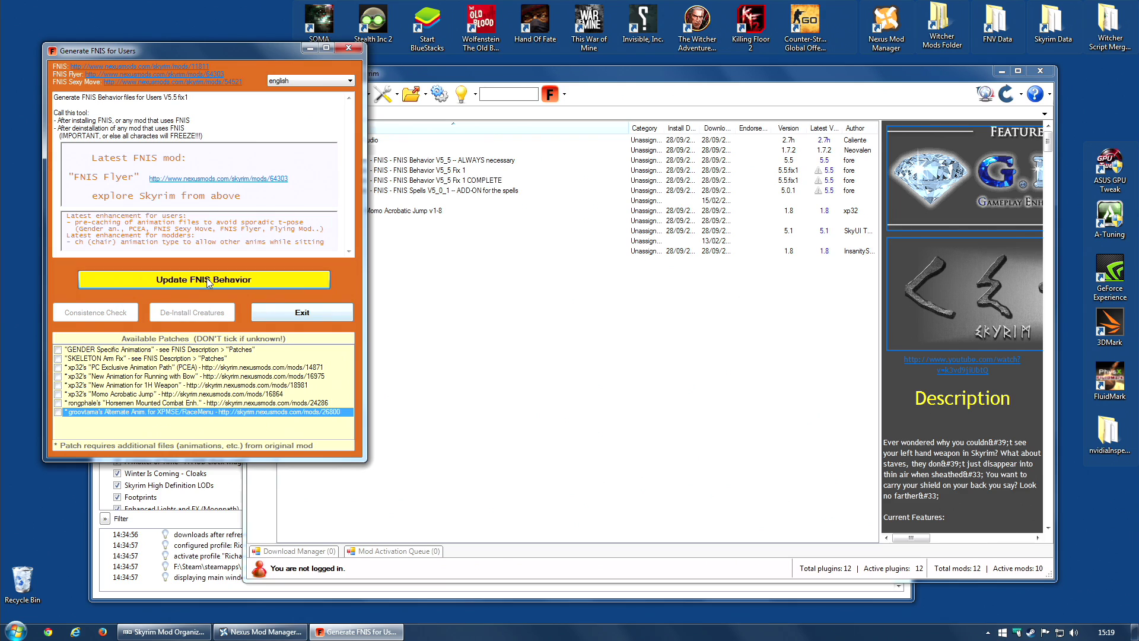
left_click(290, 312)
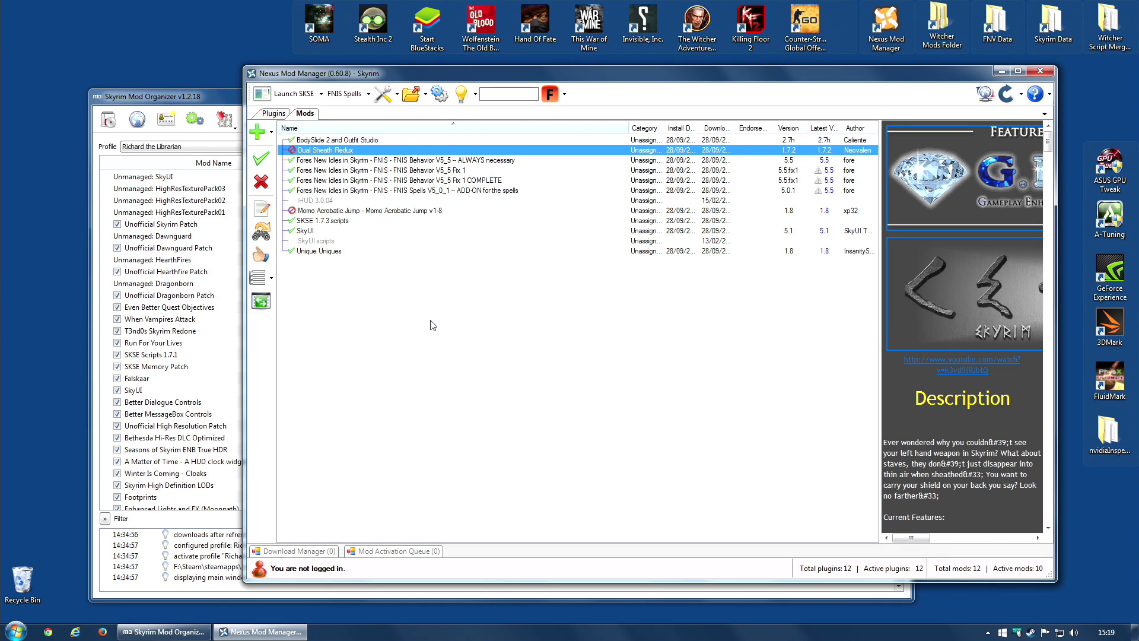
Move Dual Sheath Redux Patch.esp below Unique Uniques.esp and deactivate it, leaving 11 of 12 plugins active.
left_click(274, 114)
left_click_drag(294, 243, 307, 257)
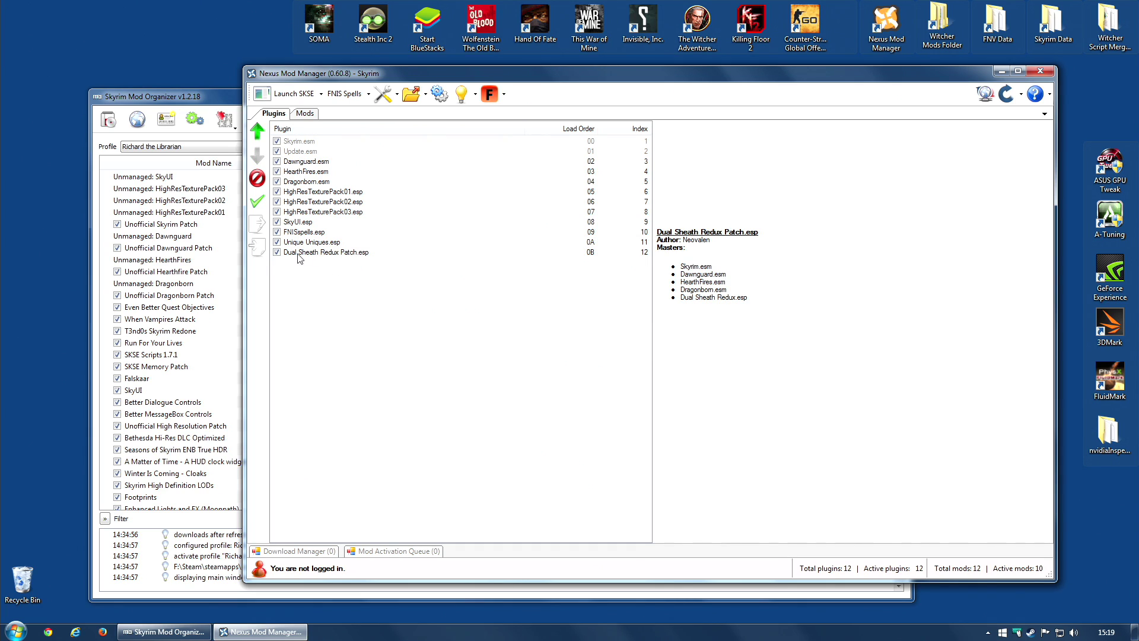
left_click(276, 253)
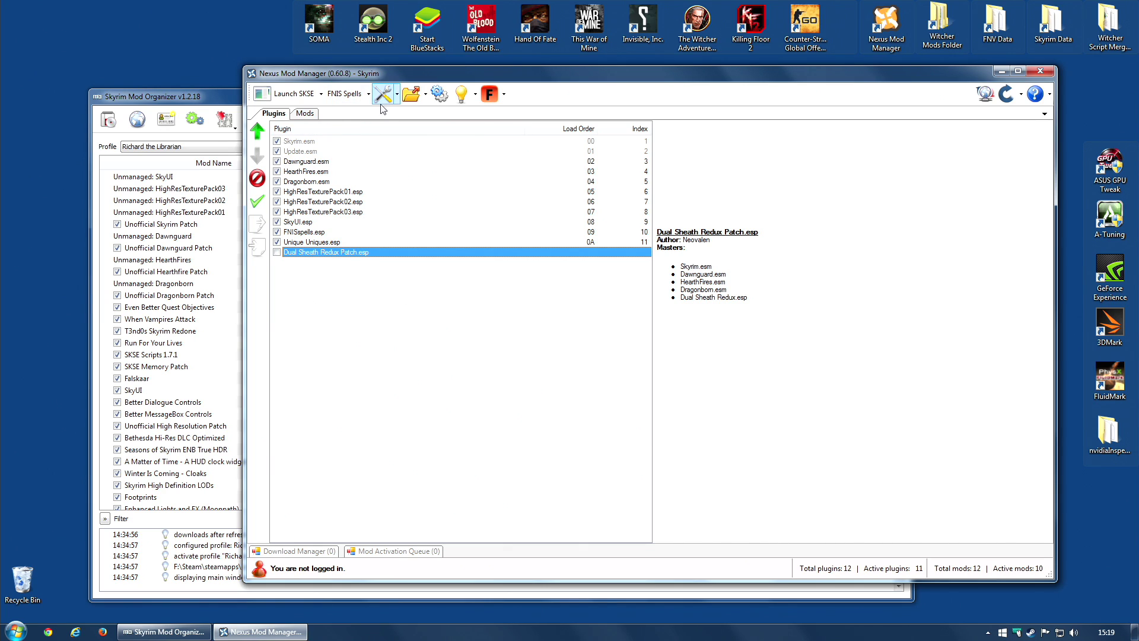
left_click(305, 113)
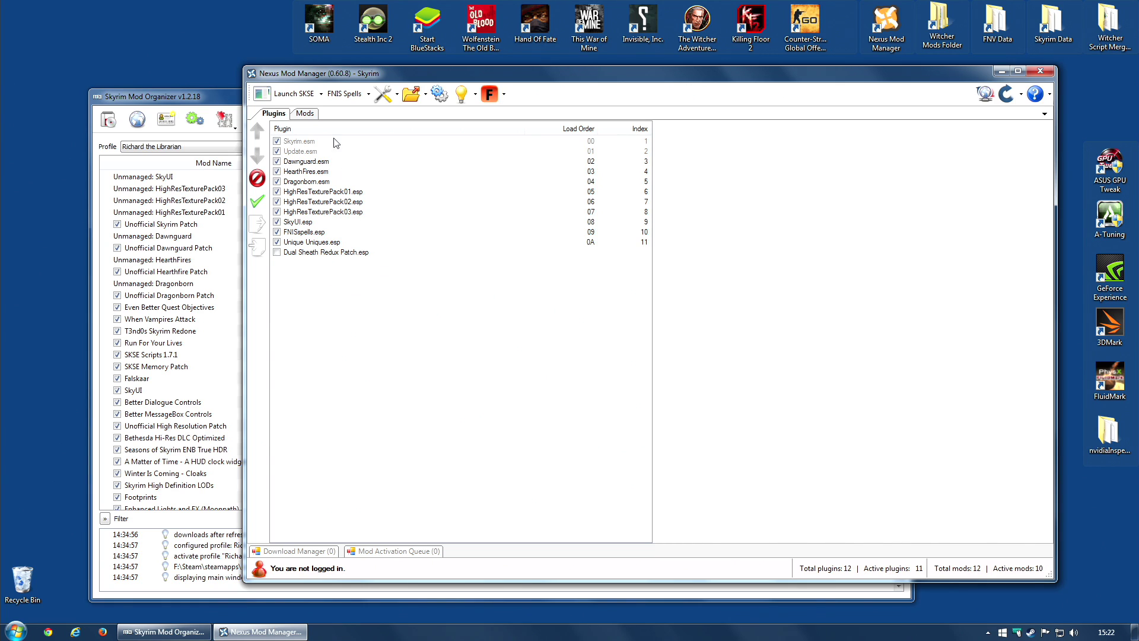
left_click(304, 112)
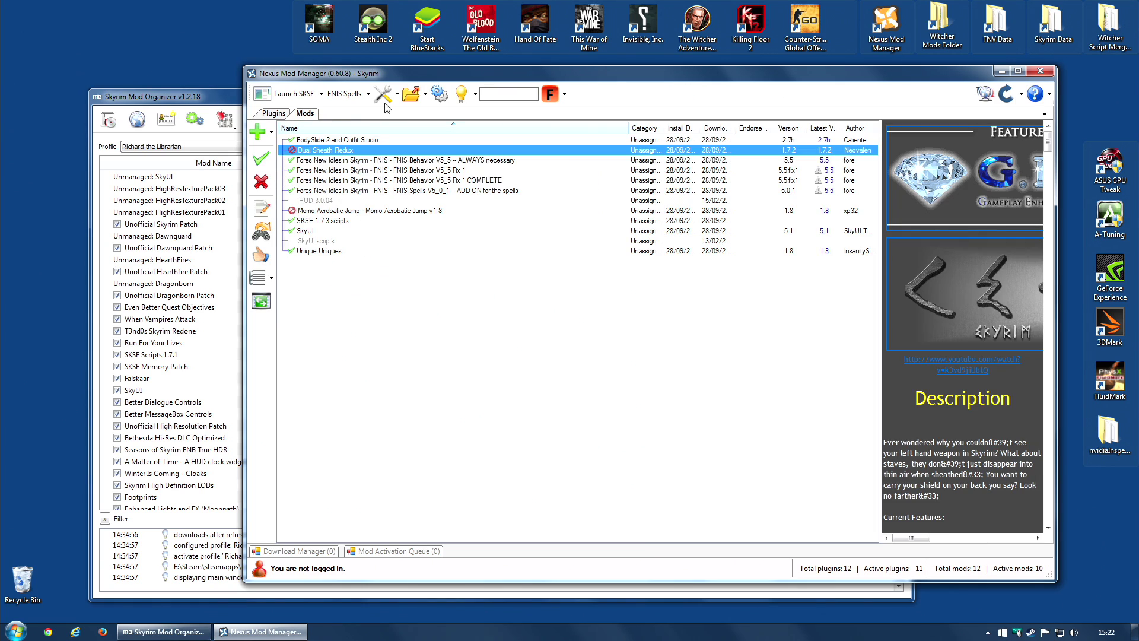